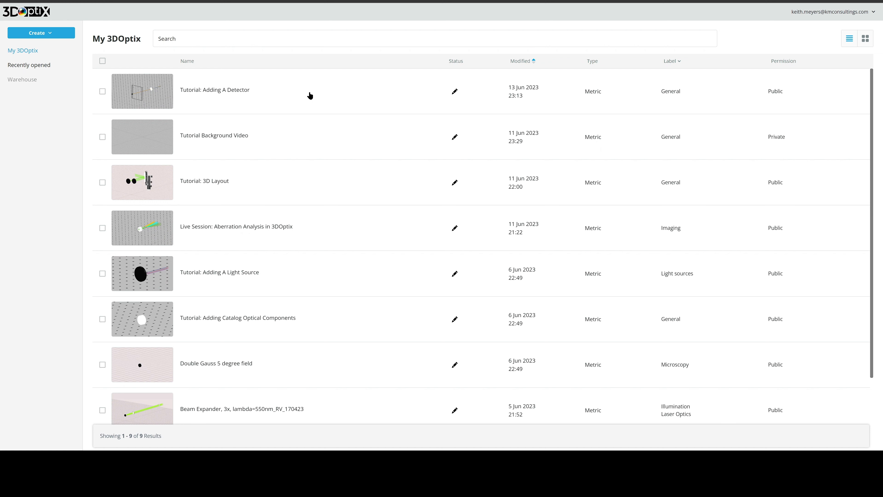
Open the Tutorial: Adding A Detector setup and place the D1012 transparent detector from the favorites near the light source.
left_click(312, 89)
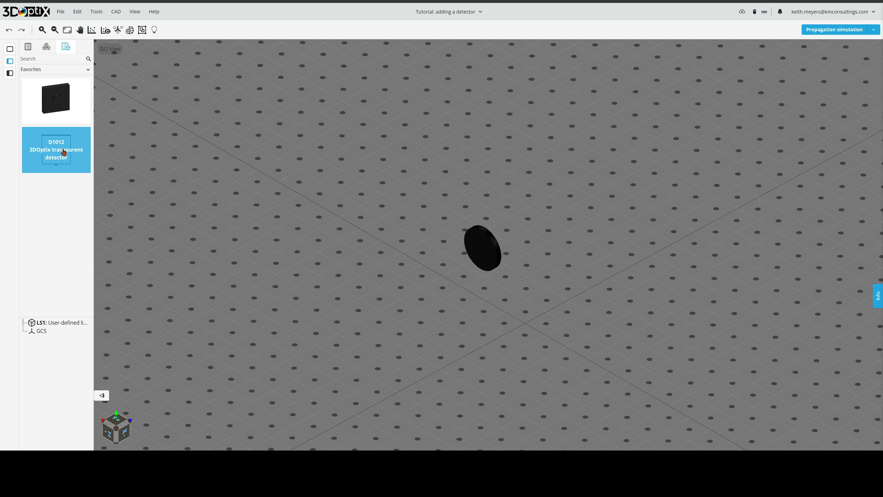
left_click_drag(61, 147, 547, 199)
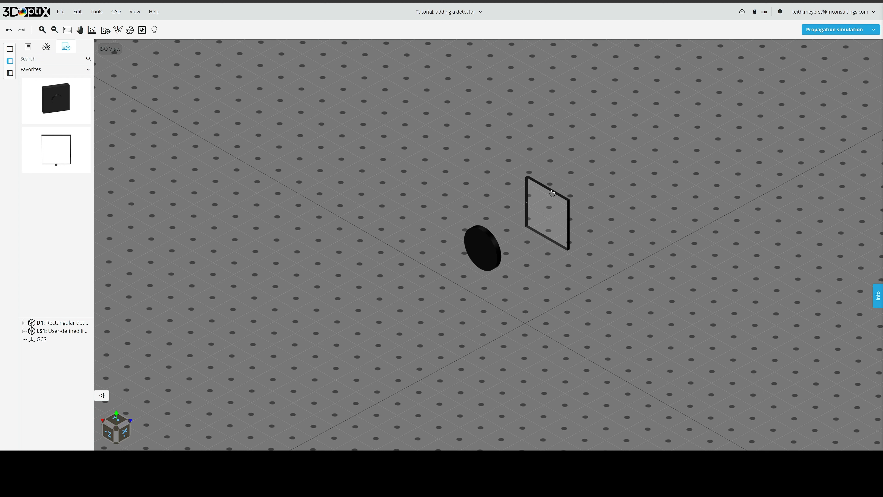
Move the placed detector to Z 100 mm.
left_click(552, 193)
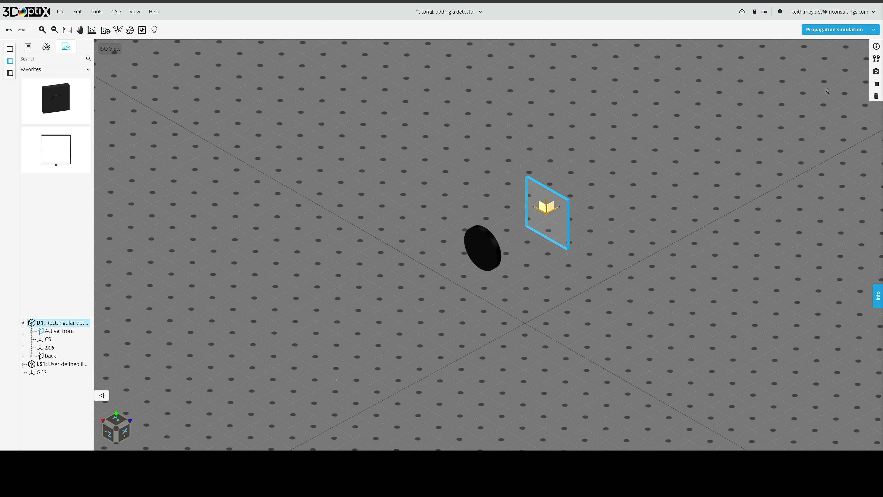
left_click(877, 59)
double_click(844, 76)
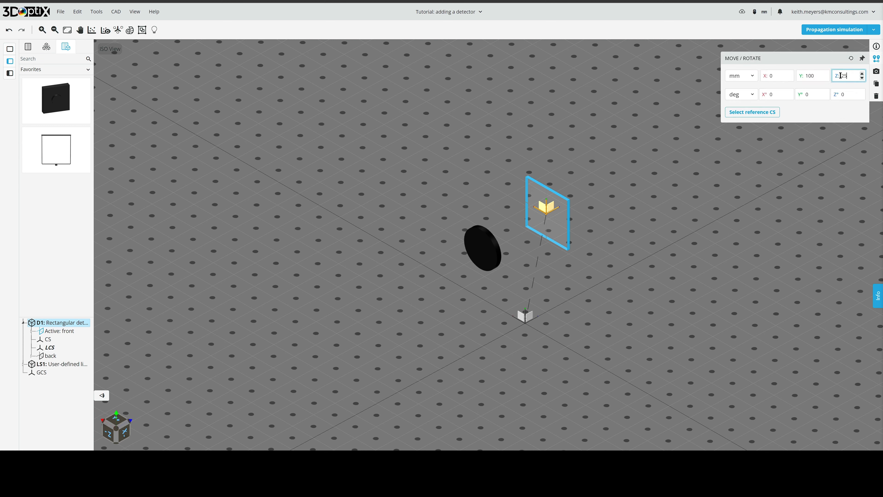
type("100")
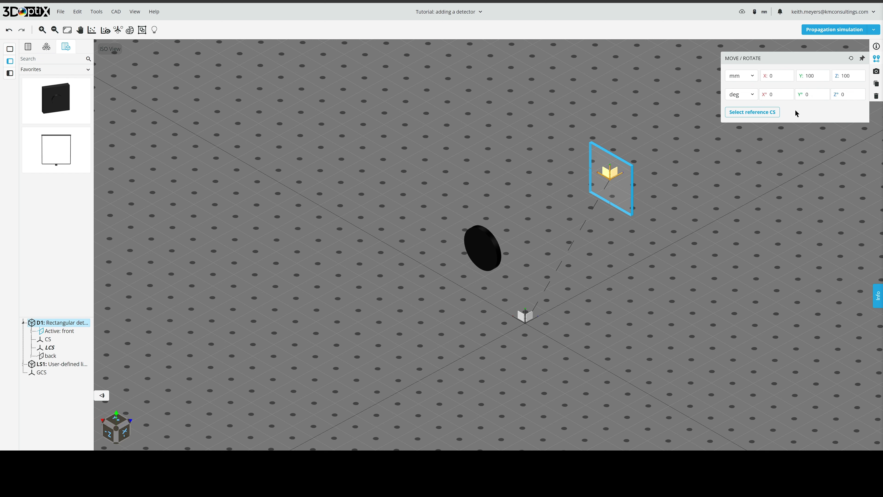
left_click(706, 211)
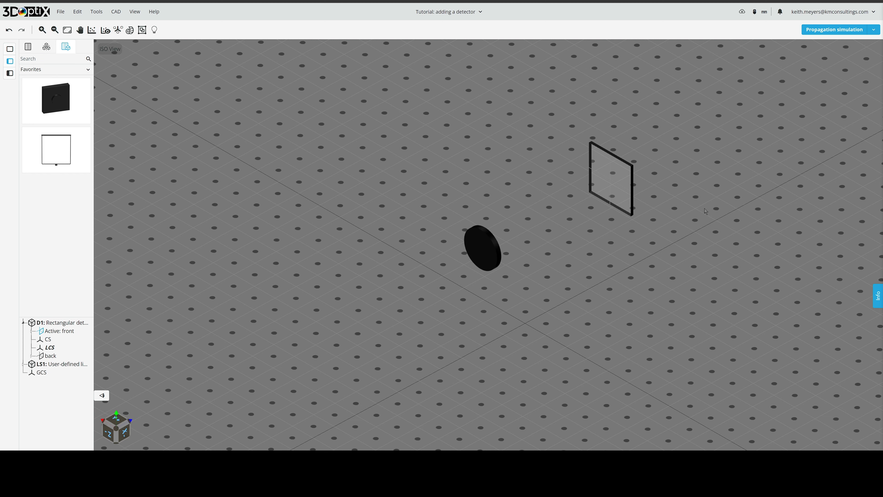
Add a second detector on the empty grid area beyond the first one.
right_click(731, 214)
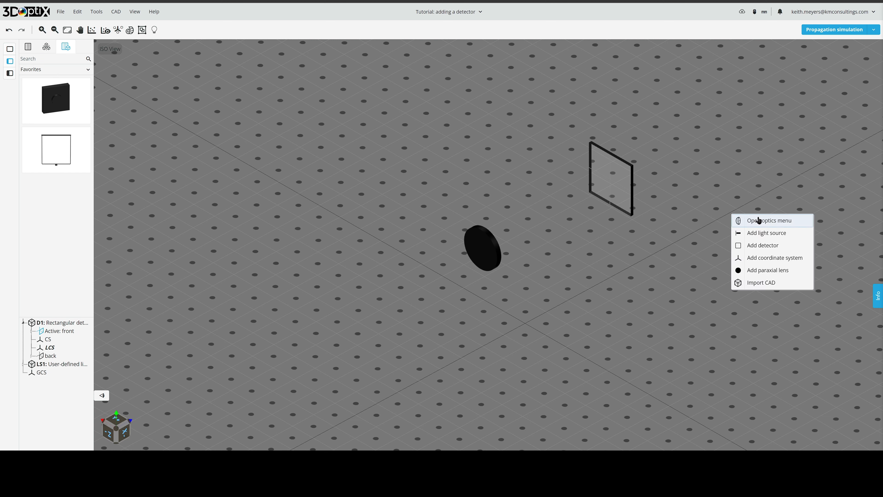
left_click(765, 248)
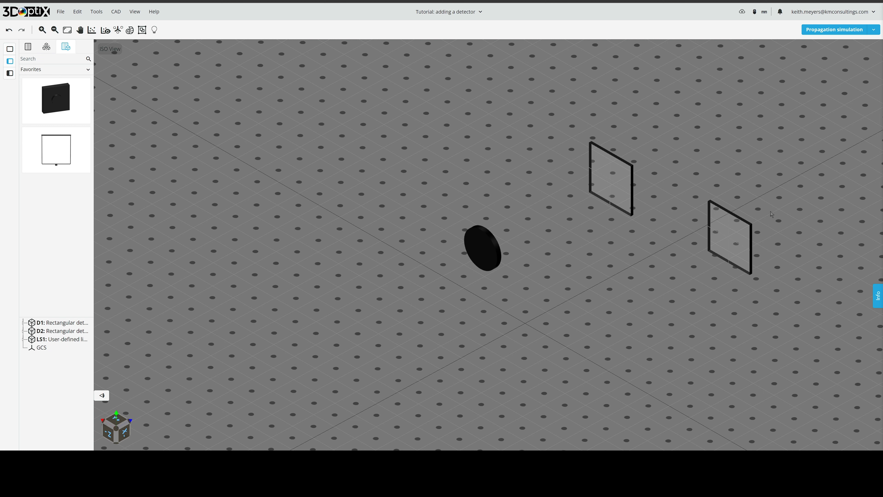
left_click(735, 216)
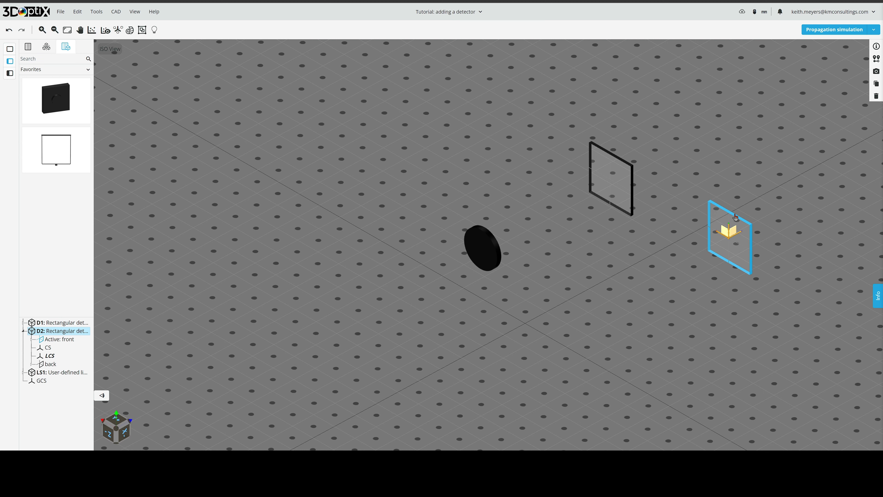
left_click(735, 217)
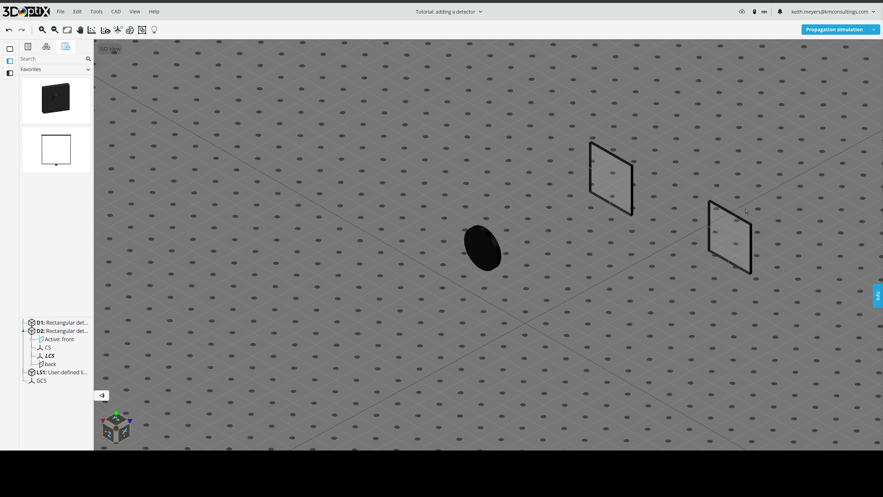
Delete the second detector and undo the deletion.
left_click(736, 217)
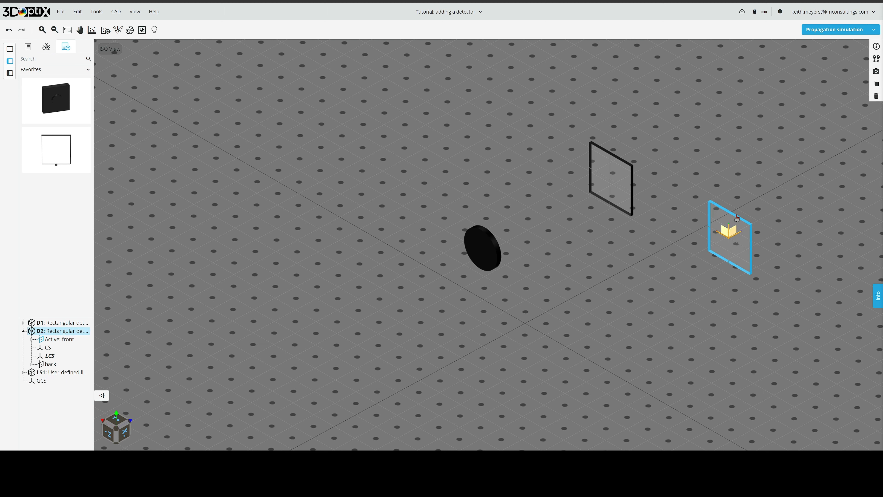
key("Delete")
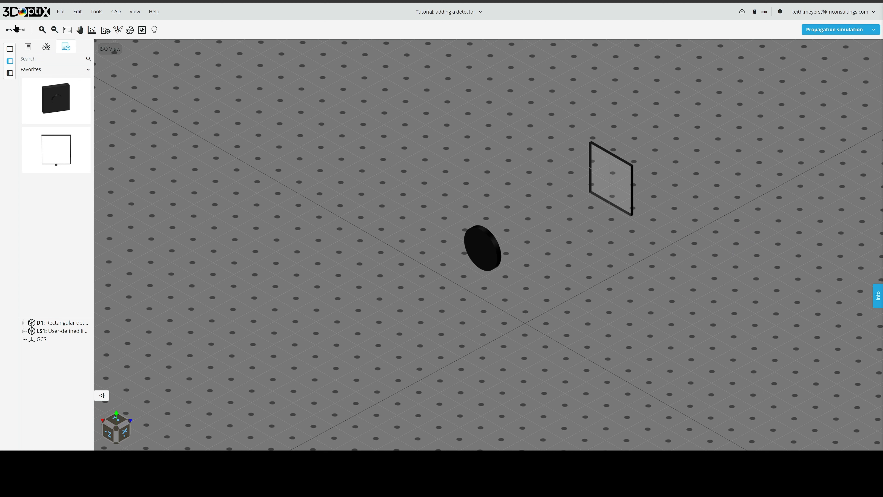
left_click(9, 30)
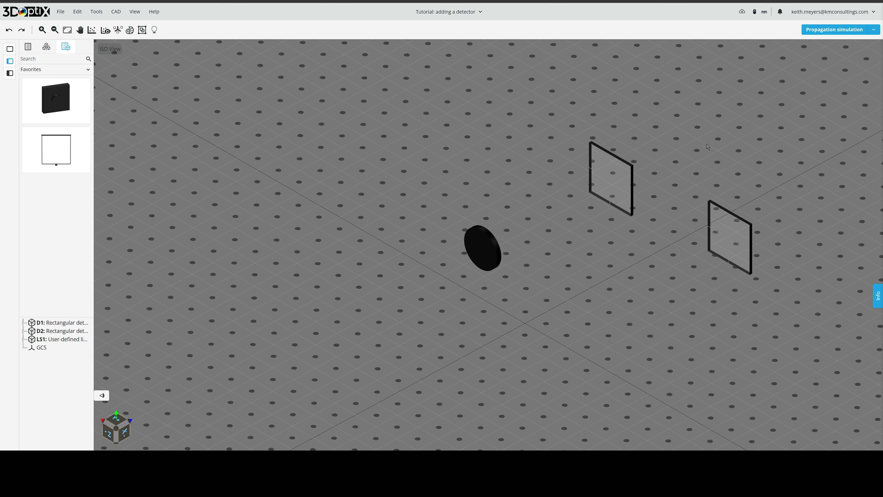
Remove the second detector using its own context commands and undo the removal.
right_click(745, 217)
left_click(724, 296)
left_click(734, 220)
right_click(736, 219)
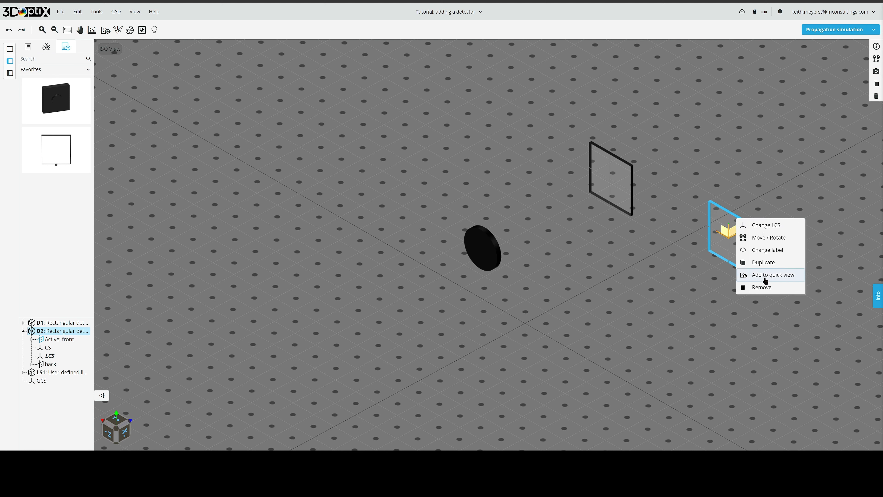
left_click(762, 287)
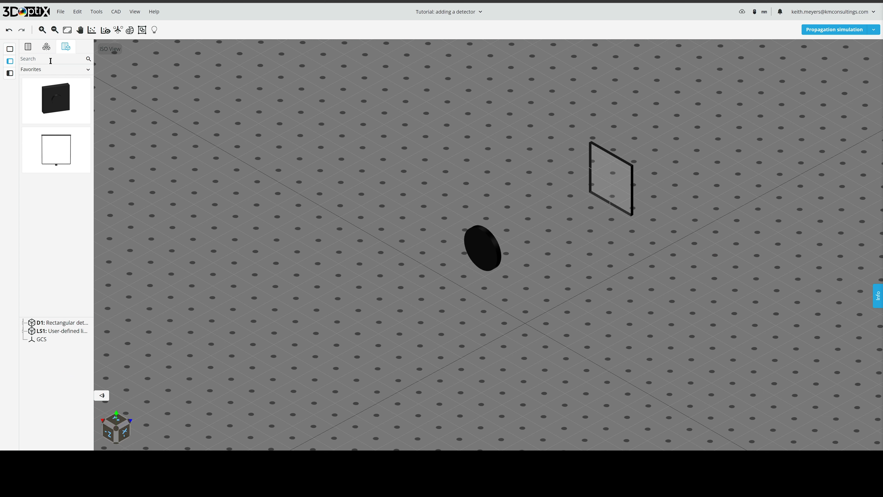
left_click(9, 30)
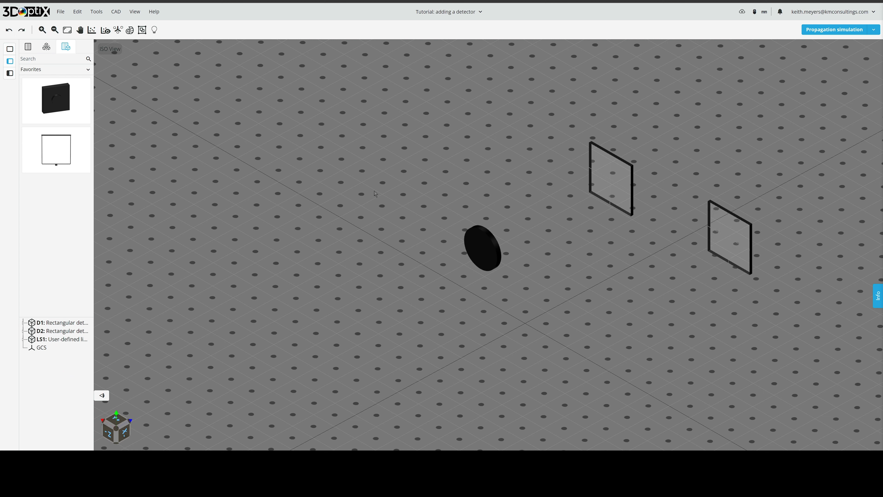
Delete the second detector from the layout, leaving only the first detector and the light source.
left_click(22, 30)
left_click(8, 30)
left_click(725, 213)
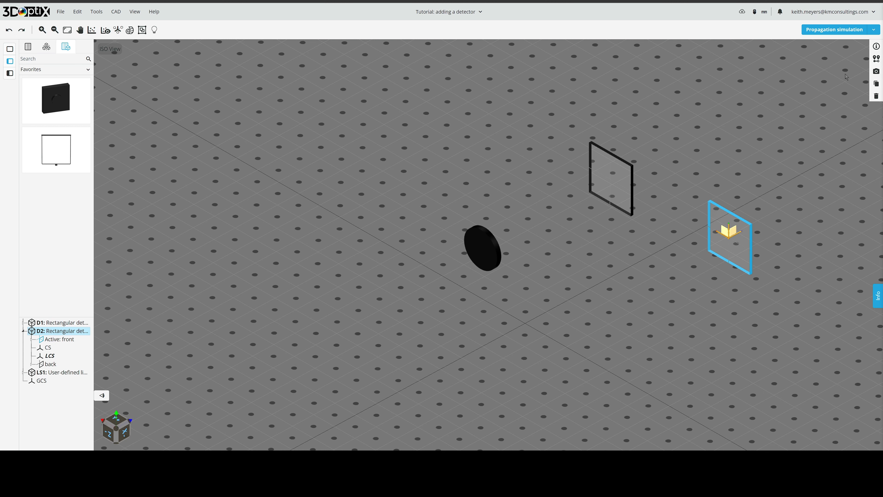
left_click(875, 97)
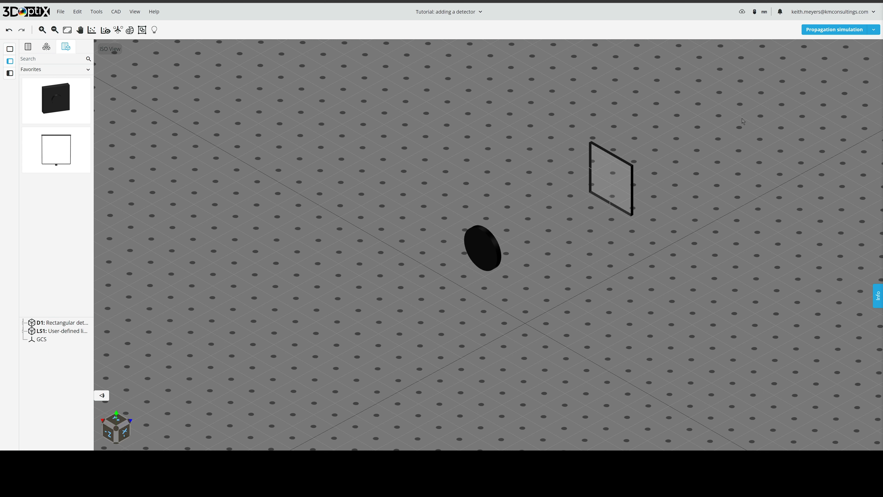
Set the X and Y half widths of the remaining detector D1 to 10 mm each.
left_click(605, 154)
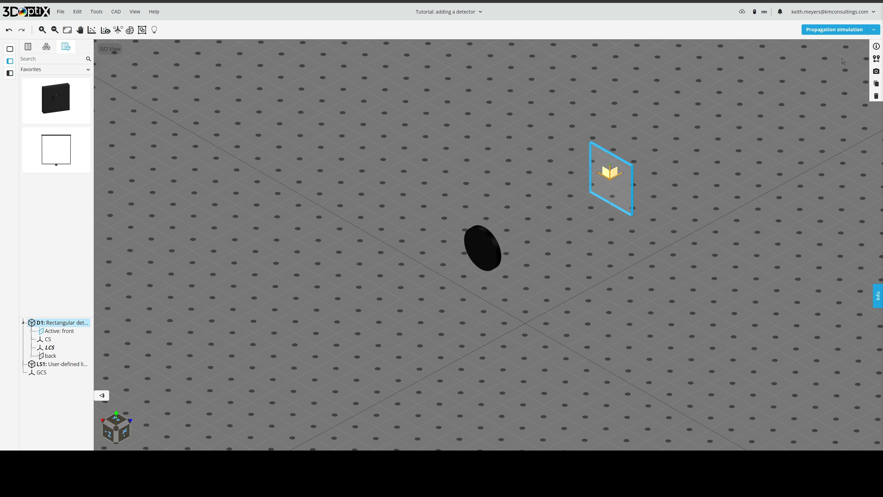
left_click(876, 60)
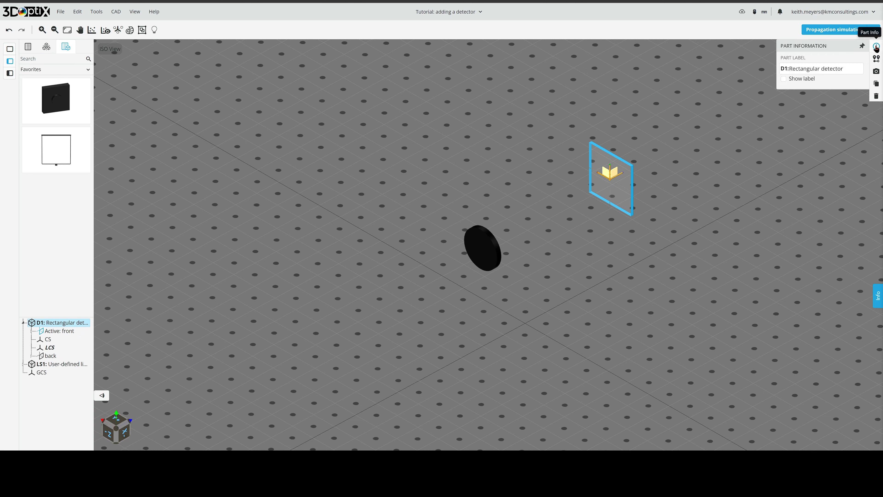
left_click(876, 60)
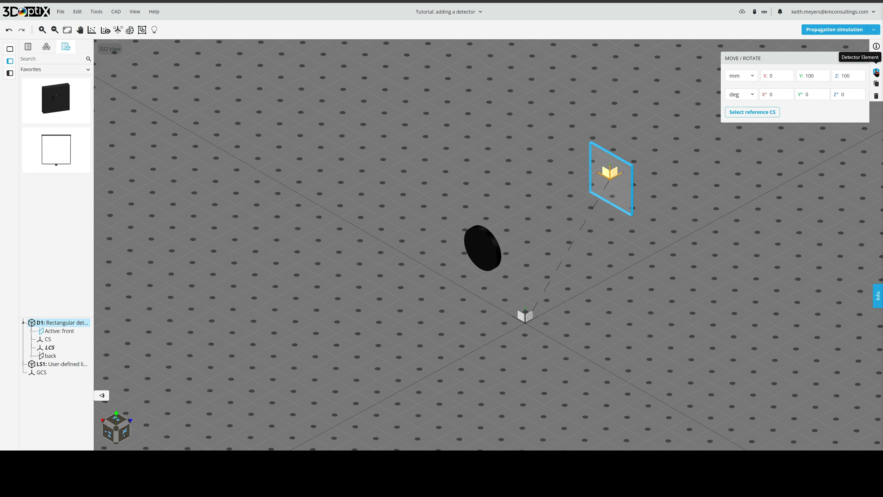
left_click(875, 72)
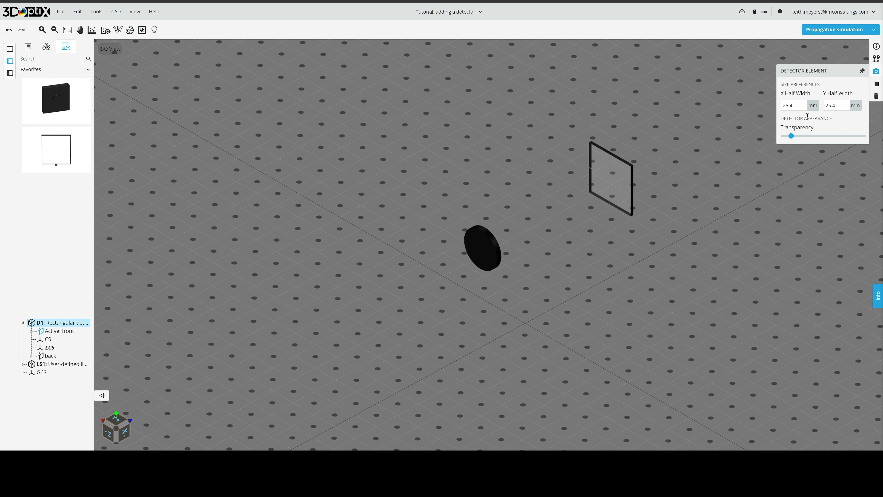
left_click(795, 105)
left_click_drag(795, 105, 771, 107)
type("10")
key("Tab")
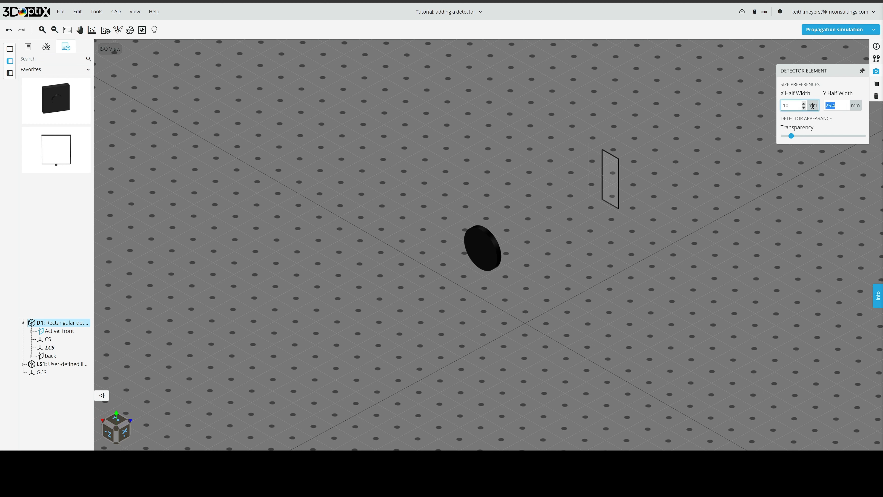
type("10")
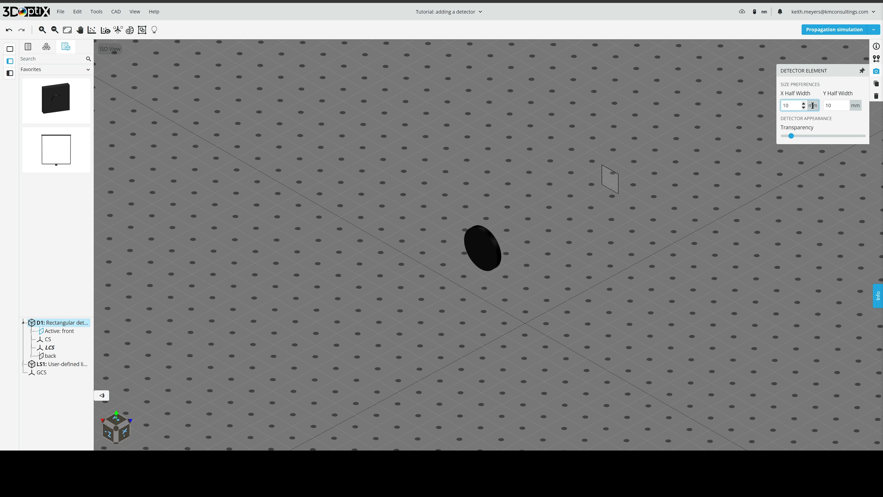
left_click(836, 106)
Make the detector fully transparent and inspect it up close.
left_click_drag(790, 137, 780, 137)
scroll(482, 248, "up", 5)
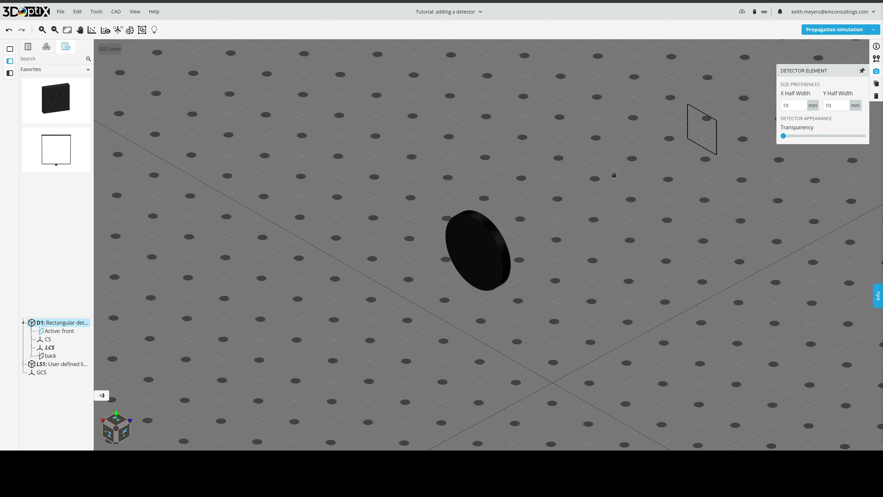
right_click_drag(694, 133, 498, 234)
scroll(499, 234, "up", 2)
scroll(498, 234, "up", 2)
left_click_drag(597, 194, 595, 239)
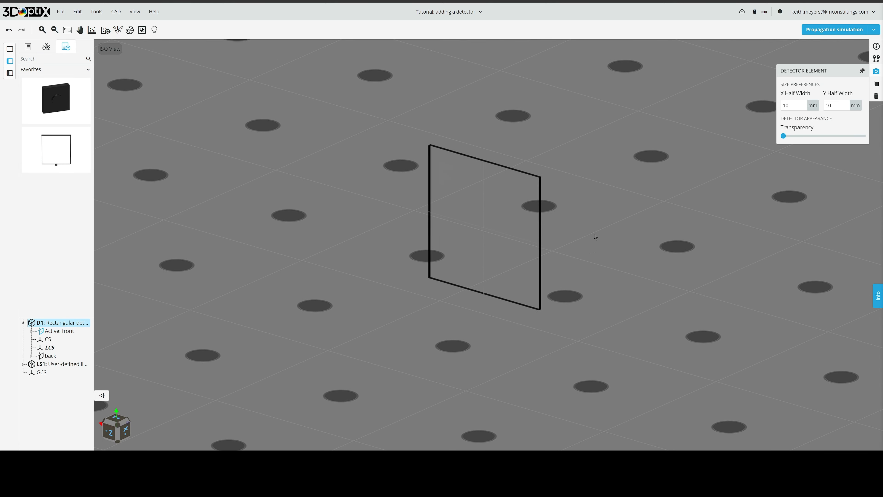
Make the detector fully opaque to inspect its face, and return it to full transparency.
left_click_drag(783, 135, 865, 137)
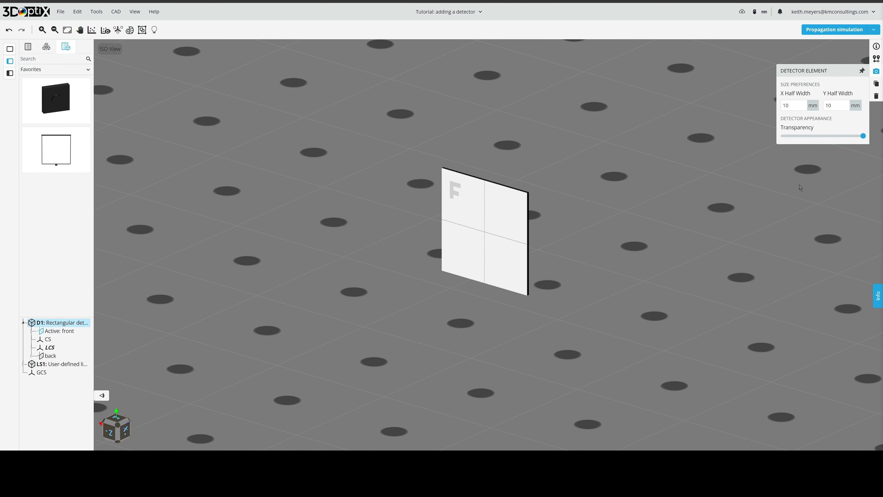
mouse_move(556, 239)
left_mouse_down()
mouse_move(583, 236)
mouse_move(556, 249)
left_mouse_up()
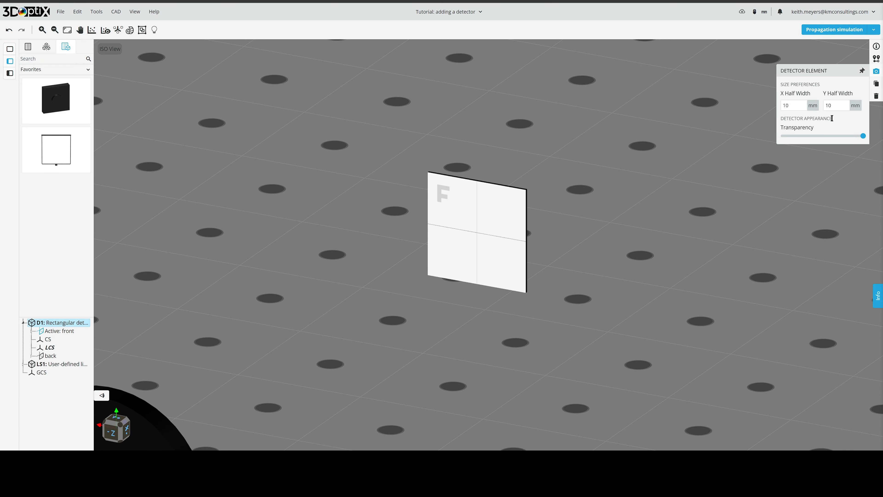
left_click_drag(863, 136, 781, 139)
left_click_drag(626, 227, 475, 286)
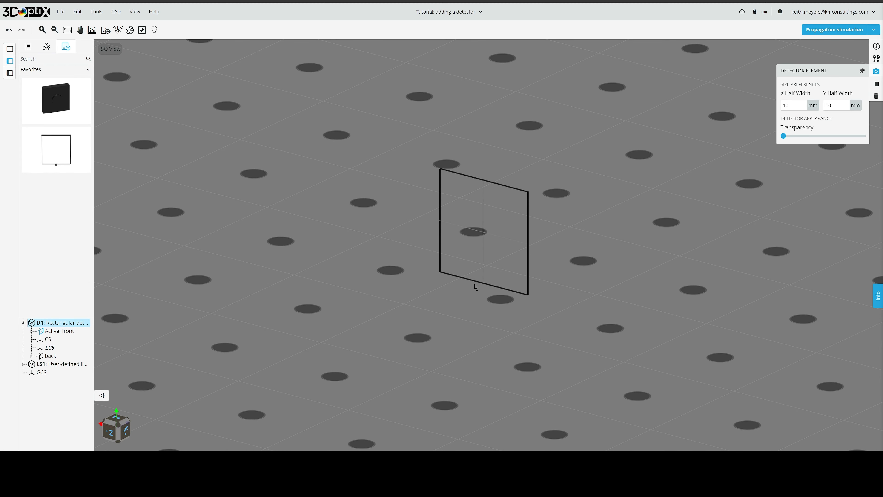
left_click_drag(580, 217, 532, 228)
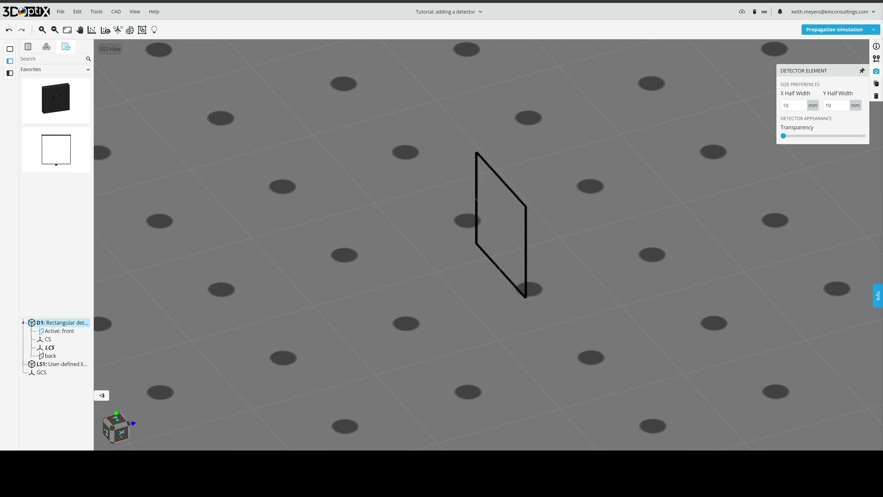
key("Escape")
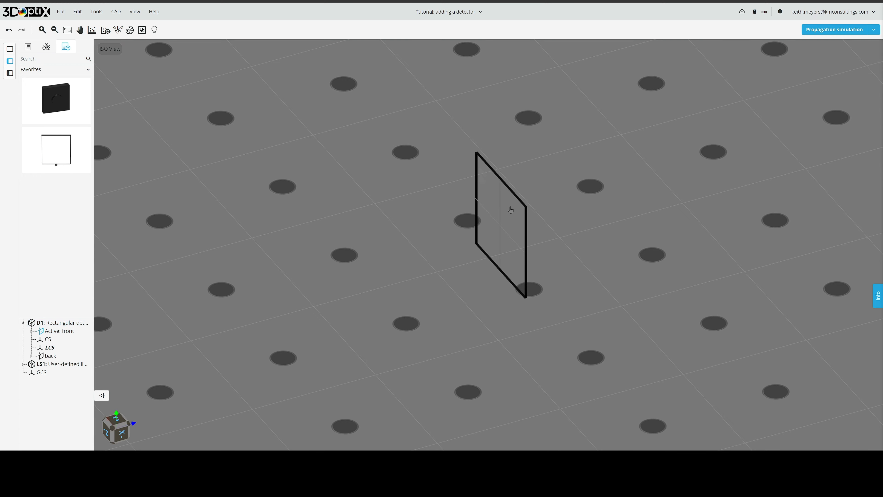
scroll(511, 212, "down", 3)
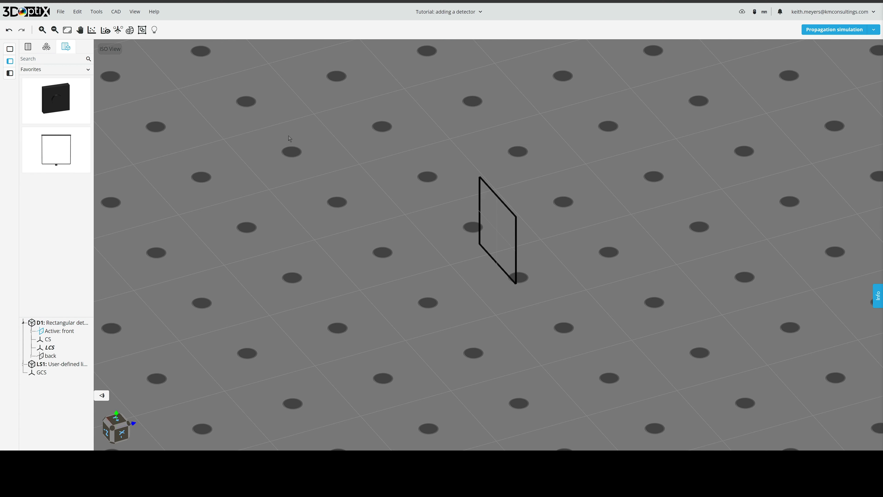
Open the analysis portal and review which light sources are included in the analysis.
left_click(92, 31)
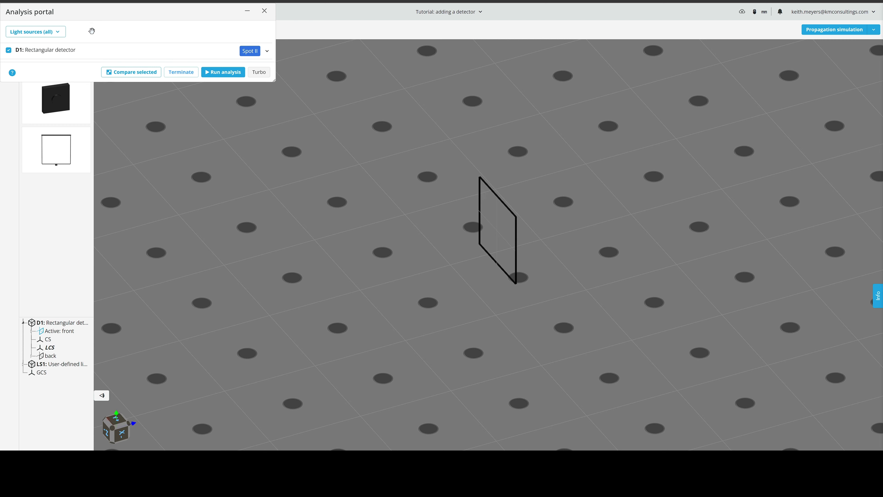
left_click(54, 32)
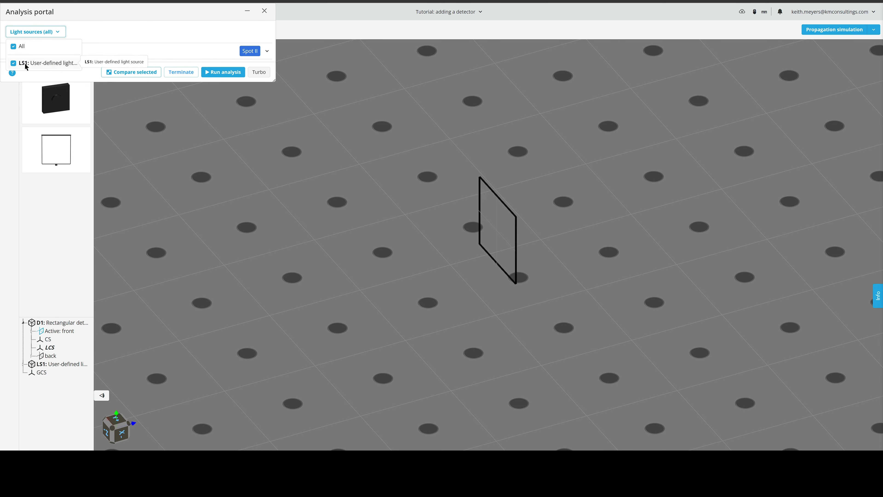
left_click(99, 37)
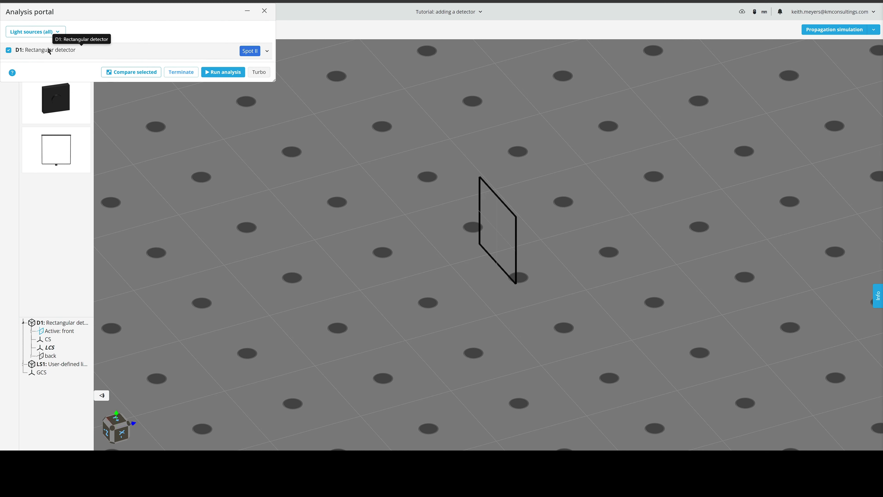
Review detector D1's analysis types, ray count and display options in the analysis portal, and close the portal.
left_click(265, 51)
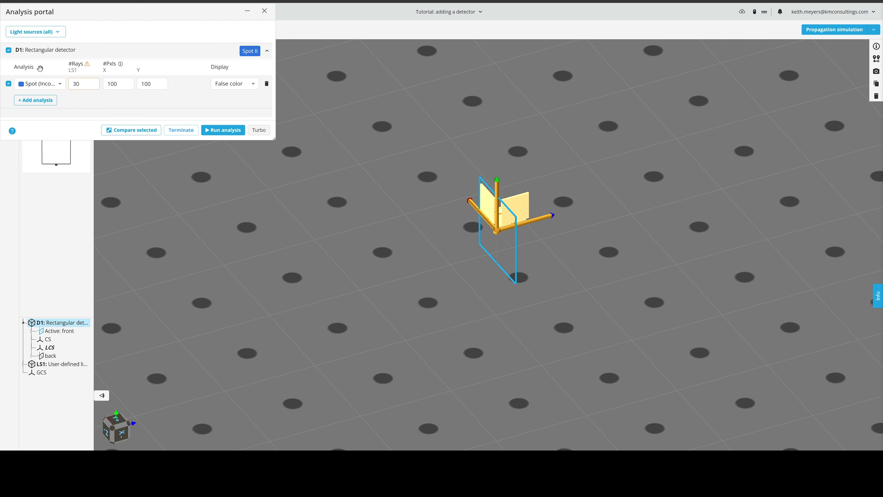
left_click(60, 86)
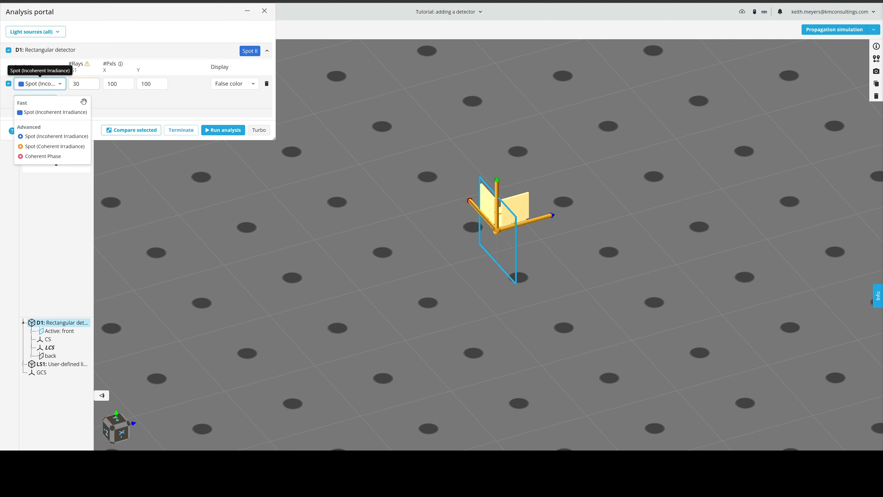
left_click(108, 91)
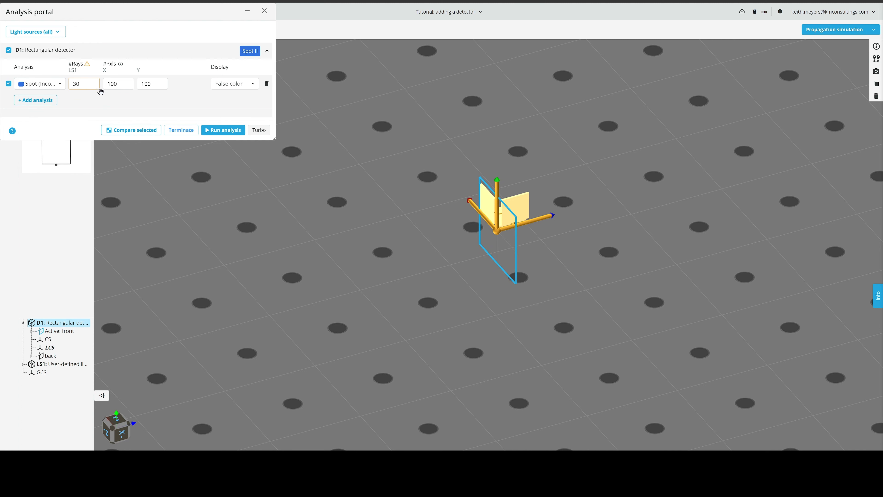
left_click(85, 84)
left_click(253, 86)
left_click(253, 110)
left_click(340, 118)
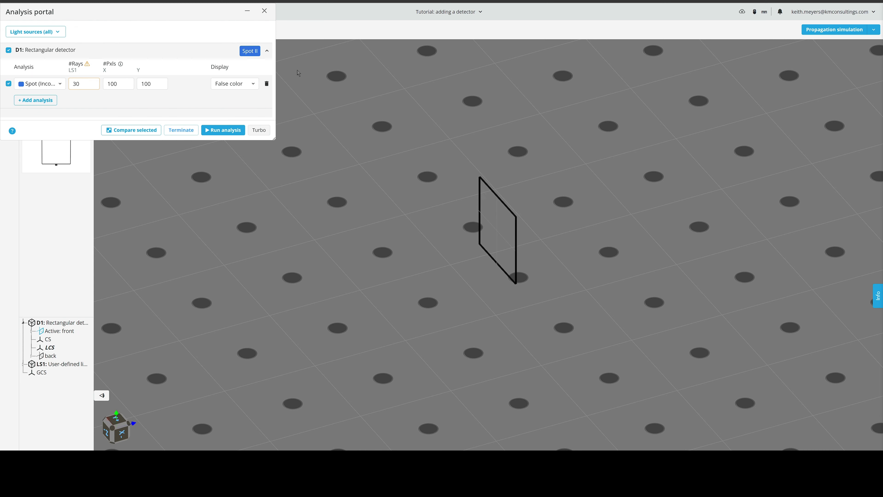
left_click(265, 10)
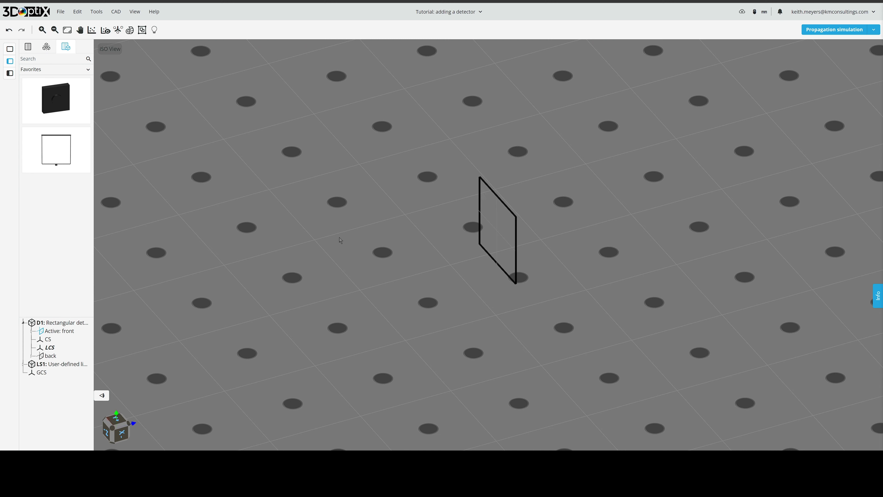
Add the 08-068 25.4mm Dia. x 250mm FL Uncoated UV Double-Convex Lens from the optics catalog to the setup.
right_click(349, 181)
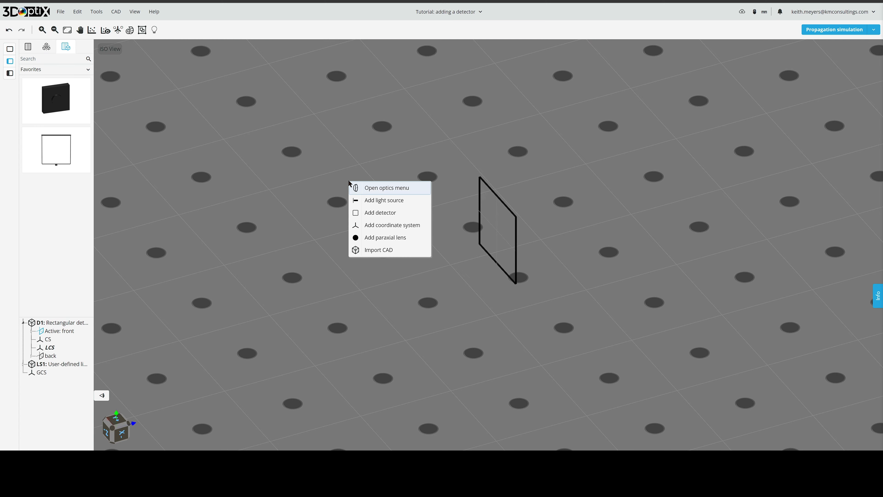
left_click(392, 188)
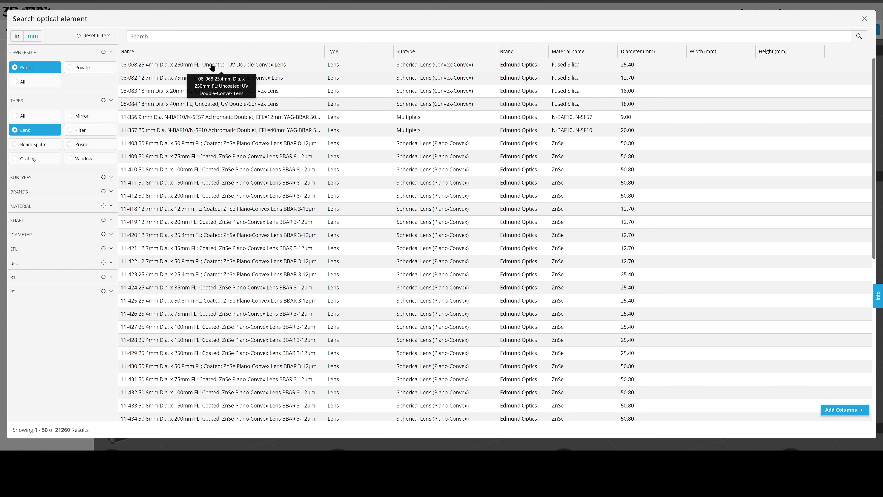
left_click(213, 66)
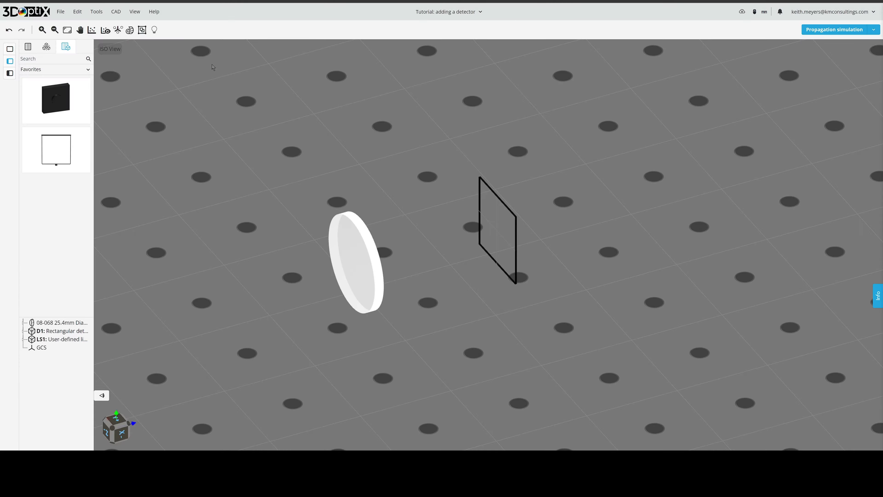
Add the front surface of the double-convex lens as a detecting surface.
left_click_drag(435, 230, 369, 245)
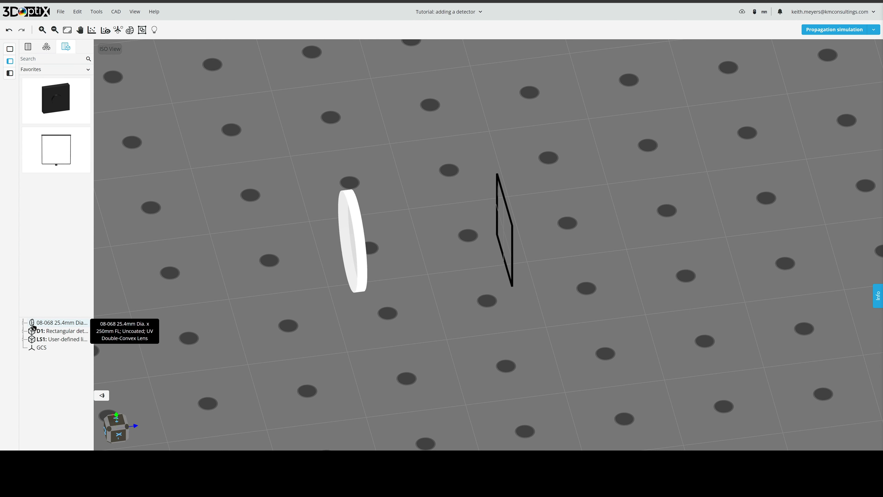
left_click(23, 323)
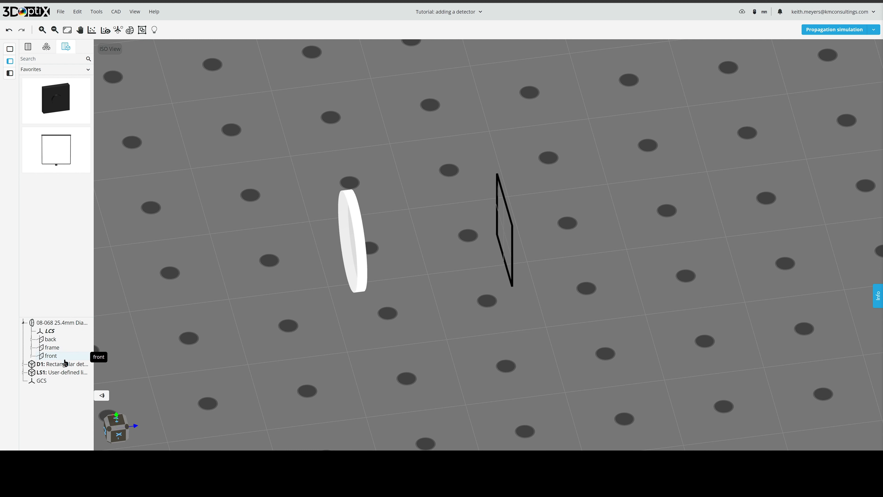
right_click(57, 358)
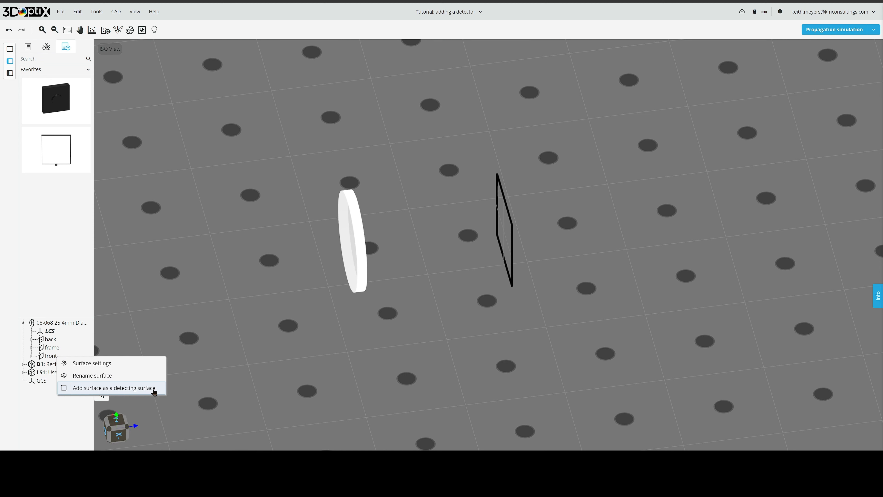
left_click(133, 390)
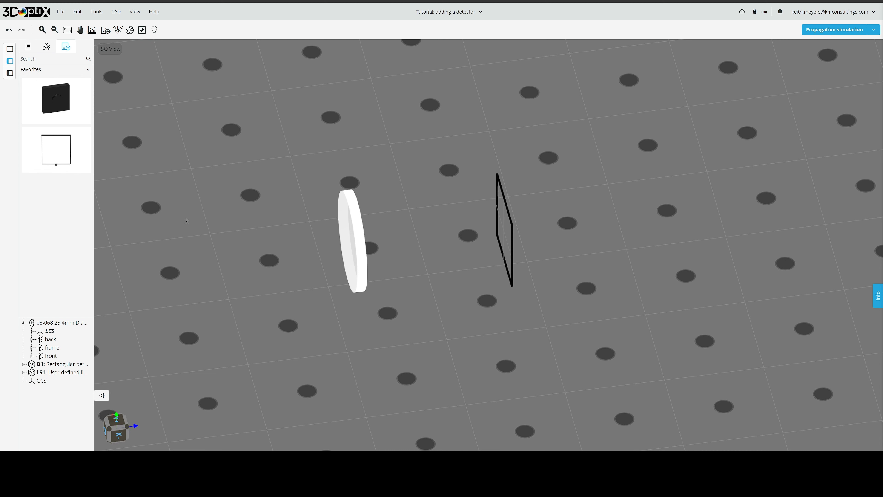
Inspect the analysis settings of the lens's front detecting surface in the analysis portal, and close the portal.
left_click(93, 31)
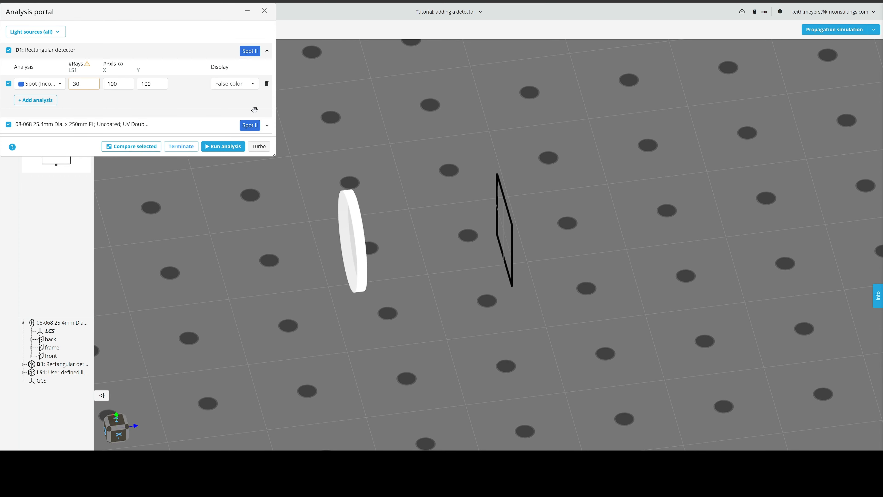
left_click(267, 125)
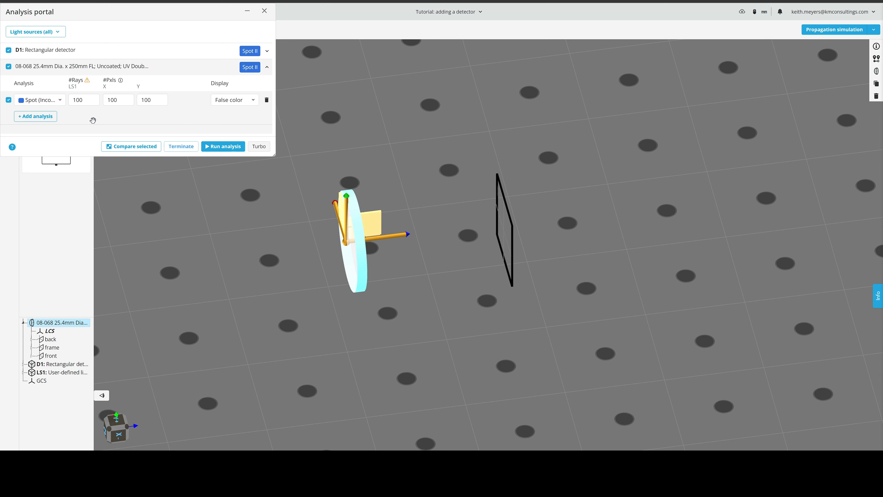
left_click_drag(385, 217, 347, 239)
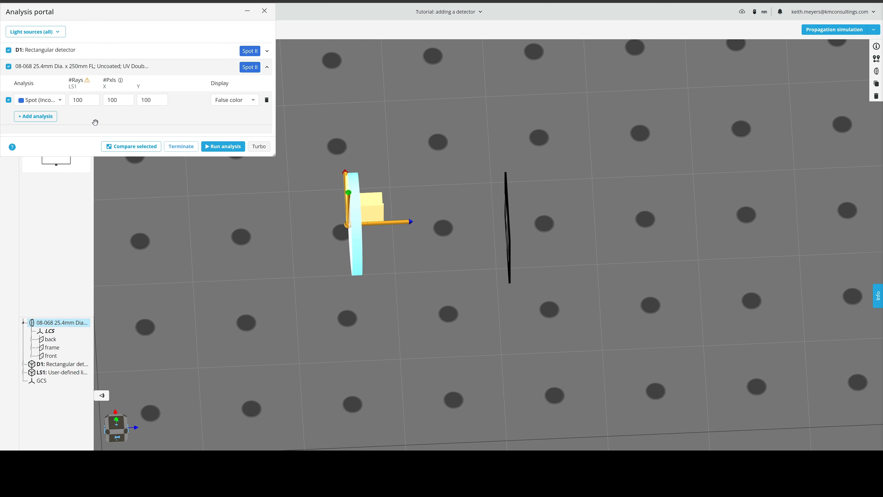
left_click(264, 11)
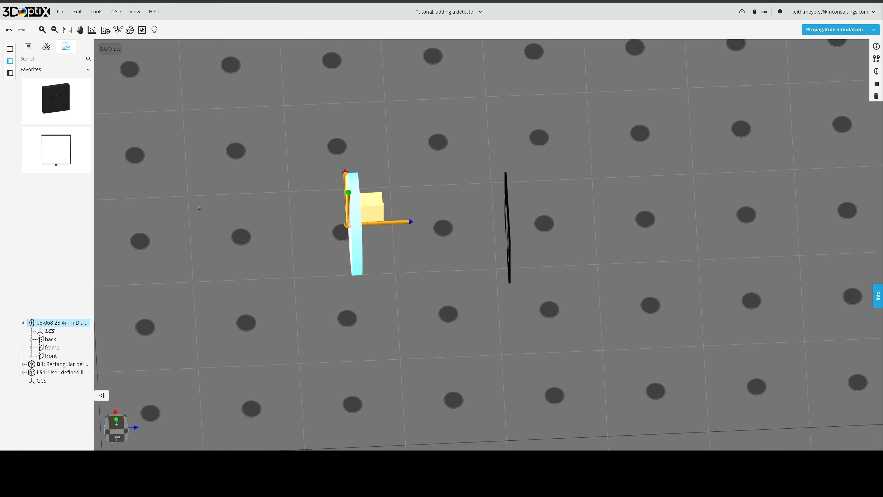
Add the lens's back and frame surfaces as detecting surfaces, and review the detector list in the analysis portal.
left_click(51, 340)
right_click(51, 341)
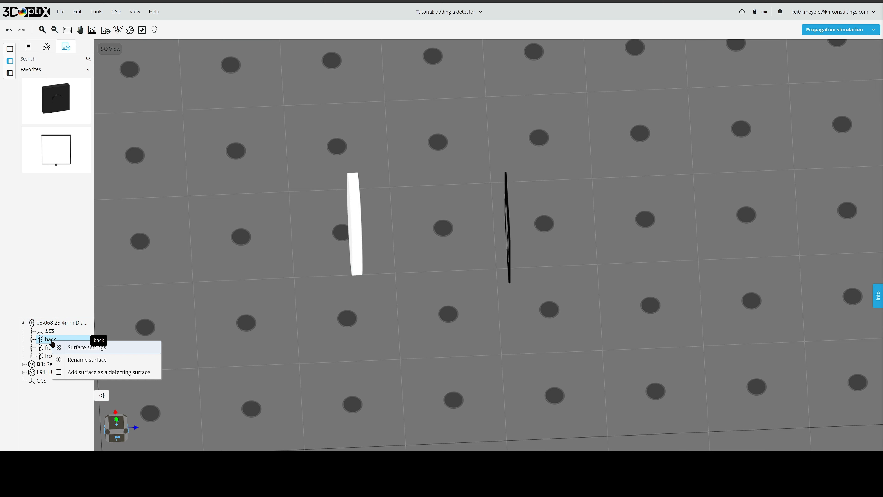
left_click(97, 372)
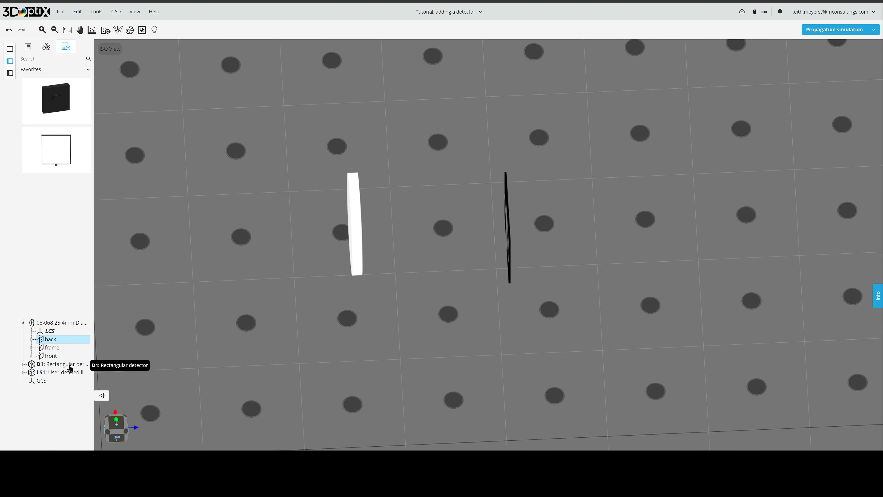
left_click(53, 349)
right_click(55, 351)
left_click(91, 371)
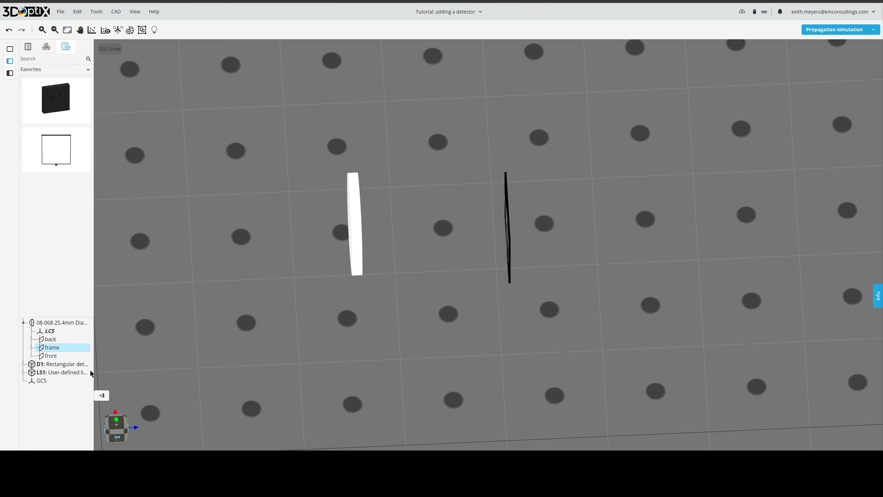
left_click(91, 30)
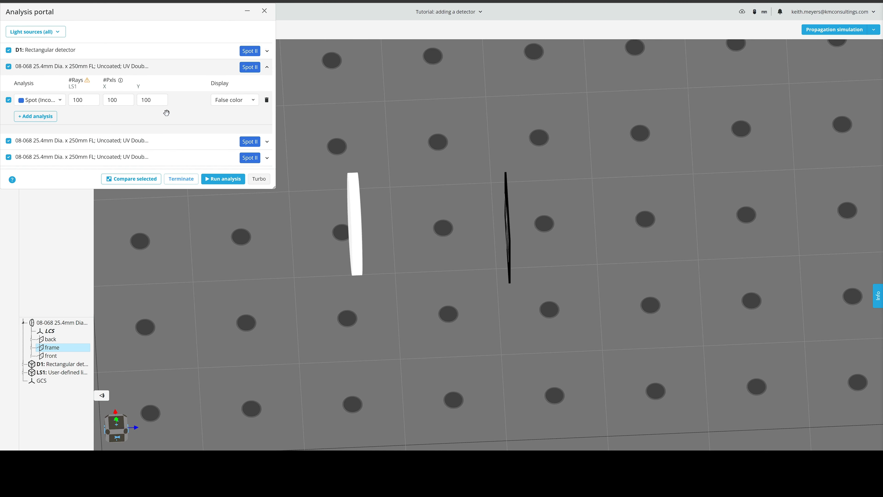
left_click(266, 66)
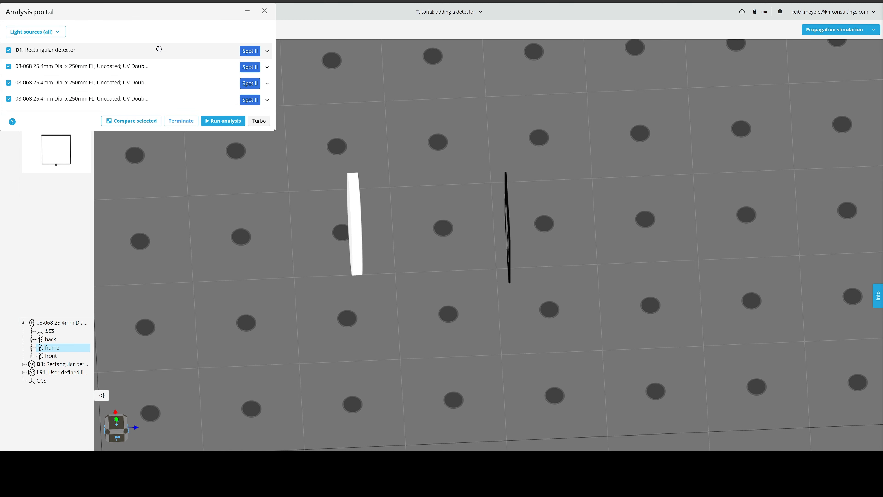